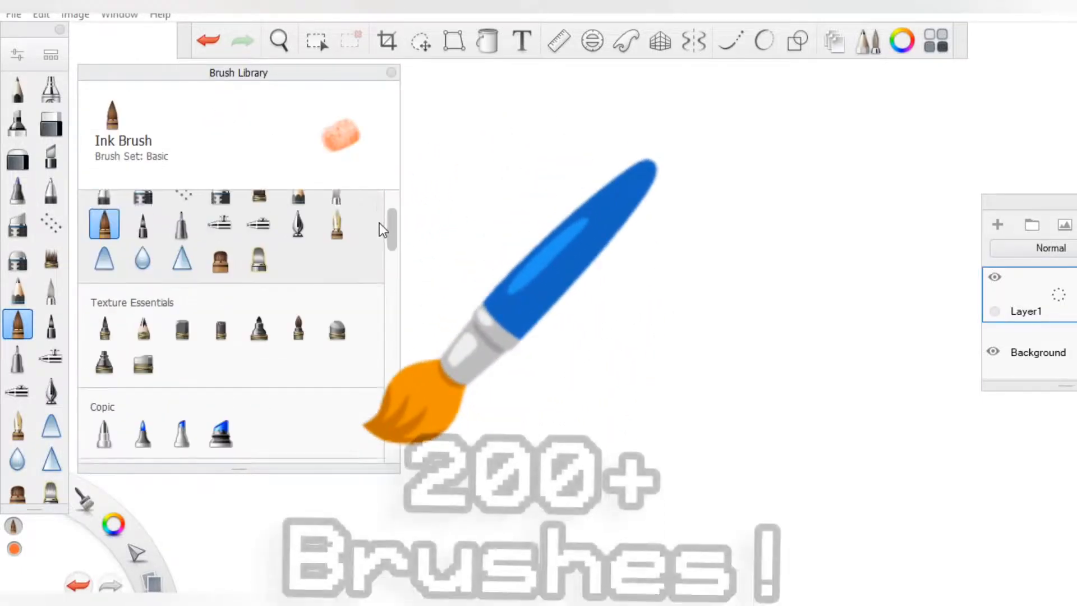
Browse the brush library down through the Artist, Pastel and Colorless sets, and close it
{"action": "scroll", "coordinate": [393, 351], "scroll_direction": "down", "scroll_amount": 5}
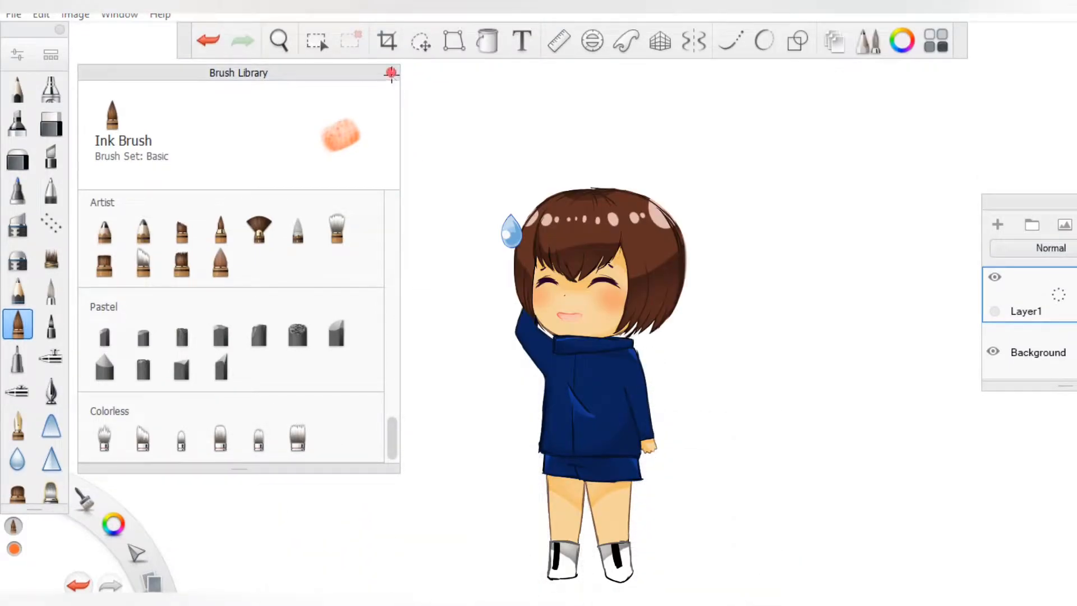
{"action": "left_click", "coordinate": [391, 73]}
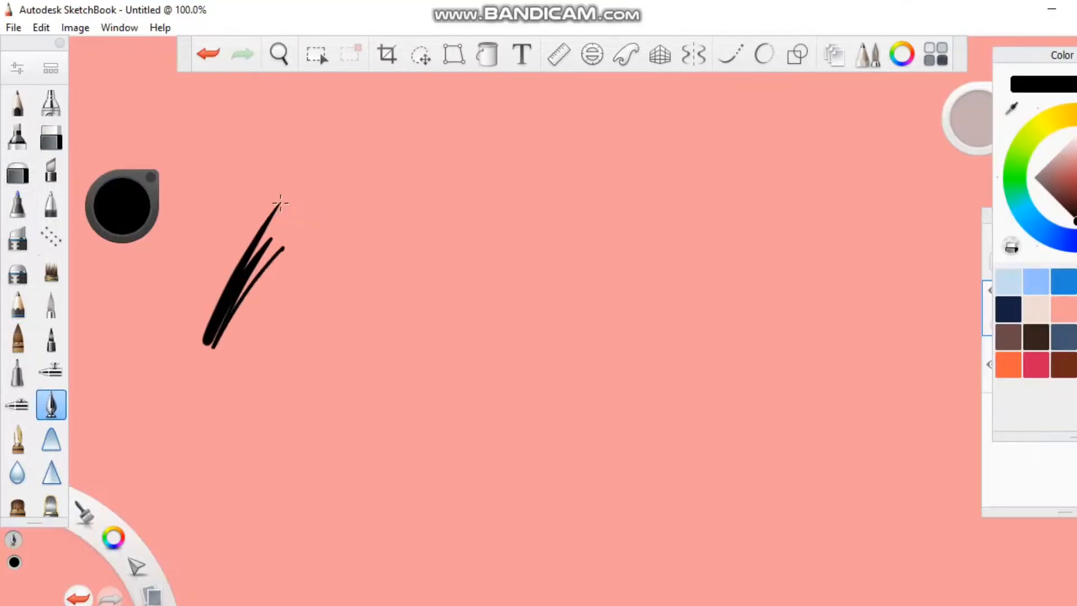
Make black sample strokes with the pen and airbrush on the pink canvas, and erase sample patches with the erasers
{"action": "mouse_move", "coordinate": [283, 236]}
{"action": "left_mouse_down"}
{"action": "mouse_move", "coordinate": [213, 404]}
{"action": "mouse_move", "coordinate": [239, 269]}
{"action": "left_mouse_up"}
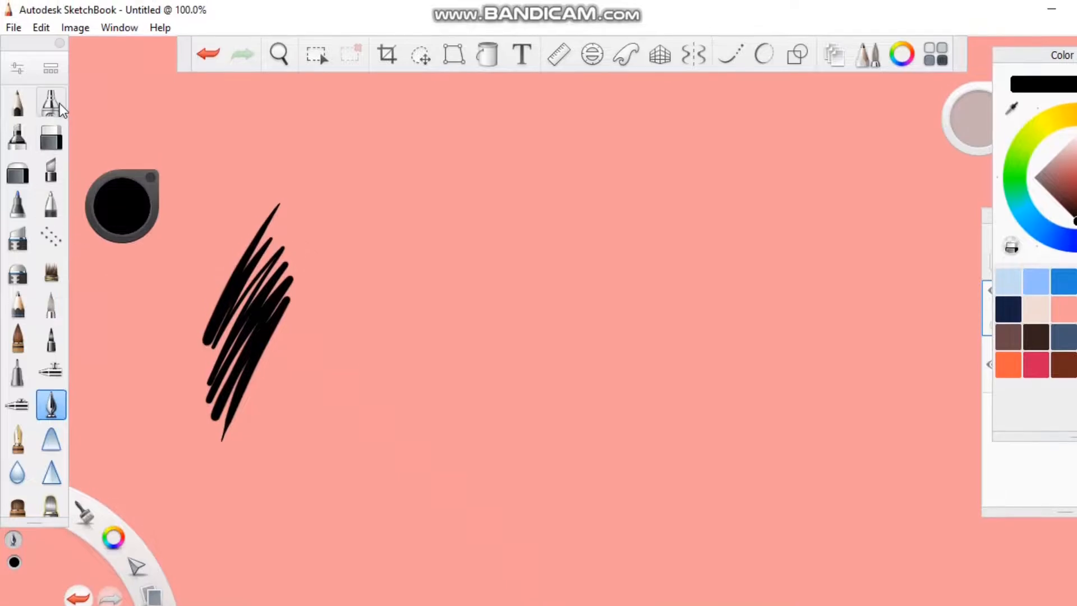
{"action": "mouse_move", "coordinate": [448, 224]}
{"action": "left_mouse_down"}
{"action": "mouse_move", "coordinate": [426, 292]}
{"action": "mouse_move", "coordinate": [449, 326]}
{"action": "mouse_move", "coordinate": [454, 392]}
{"action": "left_mouse_up"}
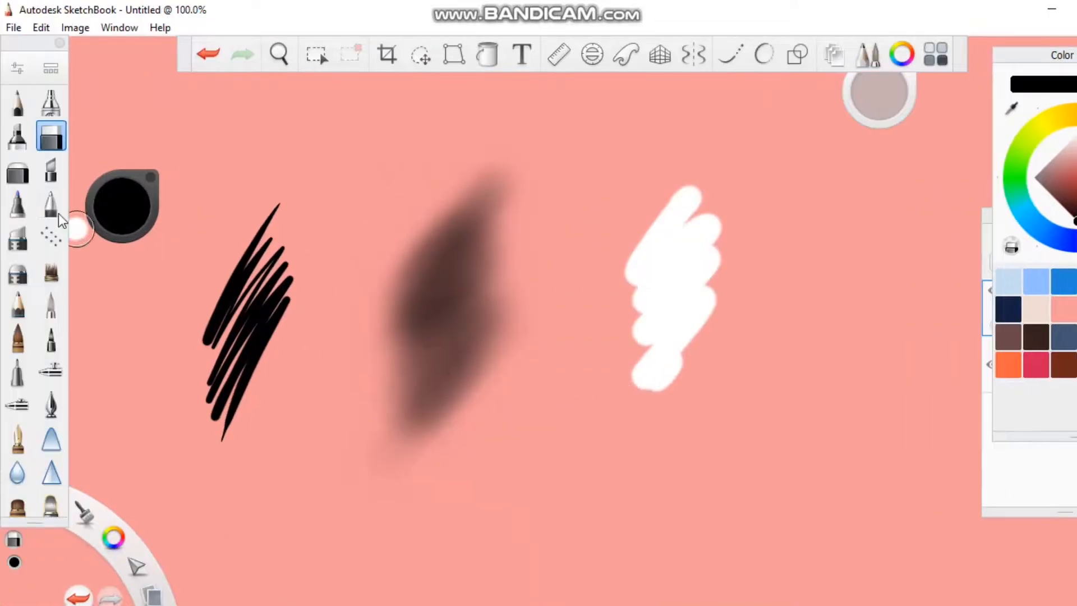
{"action": "left_click", "coordinate": [18, 173]}
{"action": "mouse_move", "coordinate": [904, 162]}
{"action": "left_mouse_down"}
{"action": "mouse_move", "coordinate": [913, 208]}
{"action": "mouse_move", "coordinate": [858, 393]}
{"action": "mouse_move", "coordinate": [922, 207]}
{"action": "left_mouse_up"}
{"action": "mouse_move", "coordinate": [831, 163]}
{"action": "left_mouse_down"}
{"action": "mouse_move", "coordinate": [729, 449]}
{"action": "mouse_move", "coordinate": [751, 292]}
{"action": "left_mouse_up"}
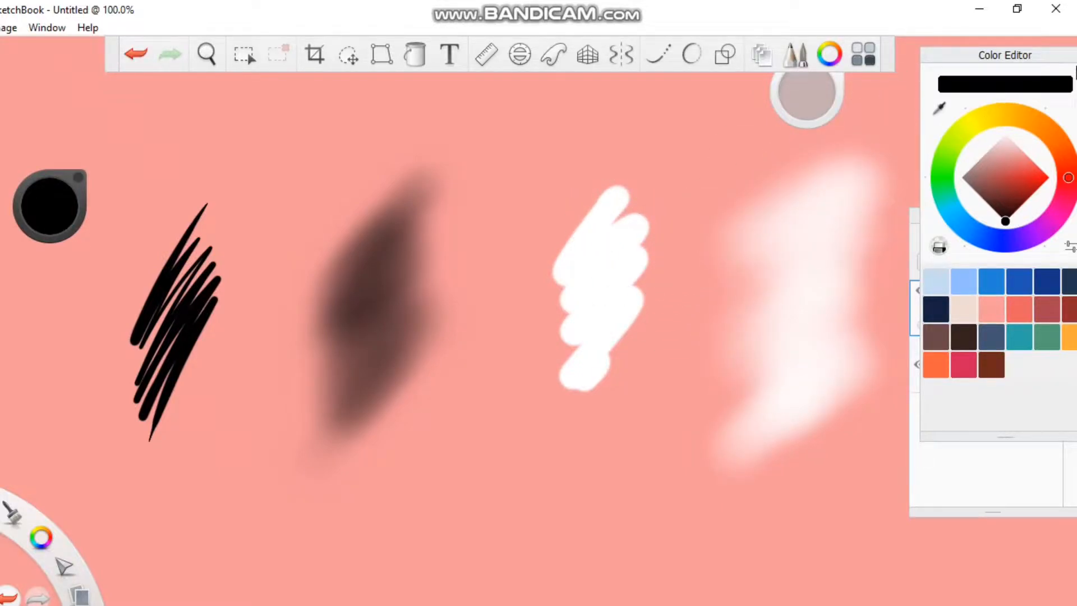
Sketch the apple's rounded outline in black on the white canvas
{"action": "left_click_drag", "start_coordinate": [1075, 70], "coordinate": [1029, 77]}
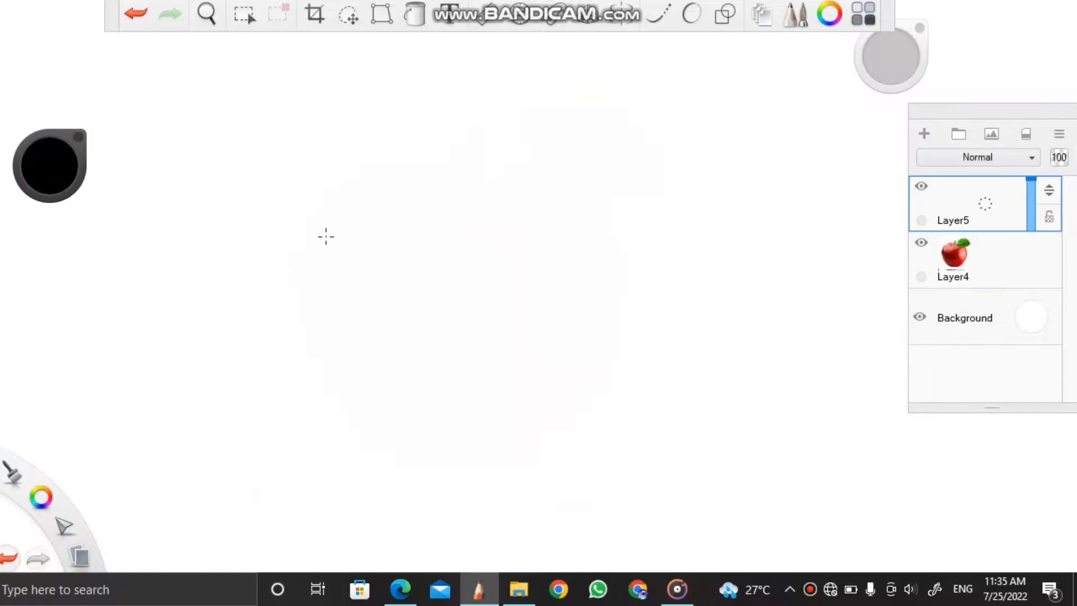
{"action": "mouse_move", "coordinate": [314, 207]}
{"action": "left_mouse_down"}
{"action": "mouse_move", "coordinate": [385, 445]}
{"action": "mouse_move", "coordinate": [509, 461]}
{"action": "left_mouse_up"}
{"action": "left_click_drag", "start_coordinate": [606, 202], "coordinate": [503, 458]}
{"action": "left_click_drag", "start_coordinate": [607, 203], "coordinate": [622, 241]}
{"action": "left_click_drag", "start_coordinate": [311, 218], "coordinate": [492, 149]}
Sketch the apple's stem and a leaf with a midrib extending to the right of the stem
{"action": "left_click_drag", "start_coordinate": [408, 187], "coordinate": [483, 193]}
{"action": "mouse_move", "coordinate": [467, 122]}
{"action": "left_mouse_down"}
{"action": "mouse_move", "coordinate": [460, 191]}
{"action": "mouse_move", "coordinate": [490, 177]}
{"action": "left_mouse_up"}
{"action": "key", "text": "ctrl+z"}
{"action": "mouse_move", "coordinate": [490, 218]}
{"action": "left_mouse_down"}
{"action": "mouse_move", "coordinate": [652, 221]}
{"action": "mouse_move", "coordinate": [511, 164]}
{"action": "mouse_move", "coordinate": [671, 197]}
{"action": "left_mouse_up"}
{"action": "mouse_move", "coordinate": [489, 215]}
{"action": "left_mouse_down"}
{"action": "mouse_move", "coordinate": [530, 136]}
{"action": "mouse_move", "coordinate": [683, 187]}
{"action": "left_mouse_up"}
{"action": "left_click_drag", "start_coordinate": [493, 213], "coordinate": [611, 182]}
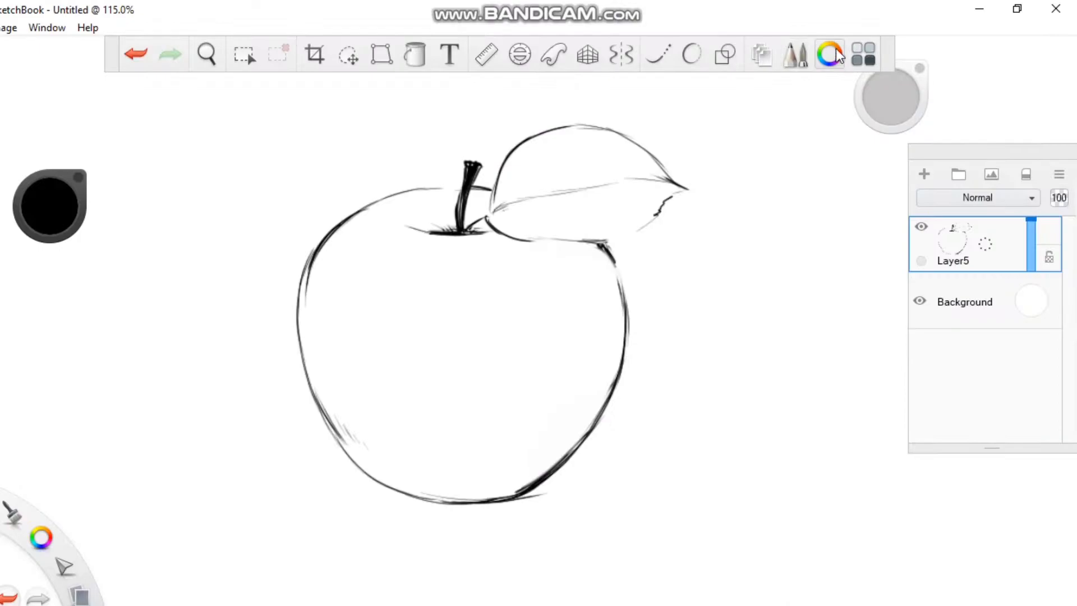
Try filling the apple's body with red directly on the sketch layer
{"action": "left_click", "coordinate": [829, 54]}
{"action": "left_click", "coordinate": [930, 357]}
{"action": "left_click", "coordinate": [1022, 95]}
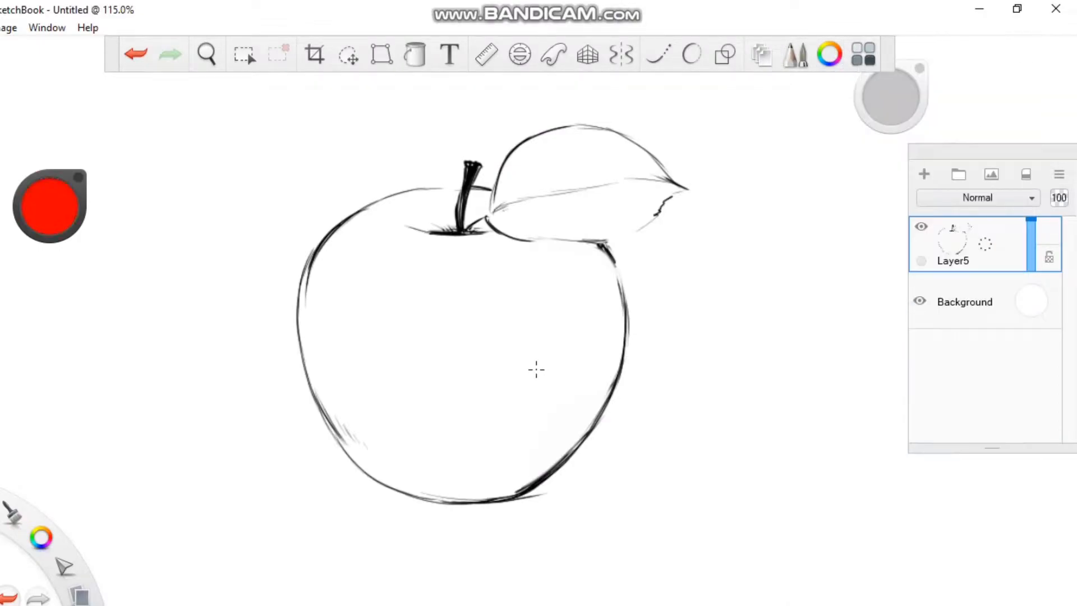
{"action": "mouse_move", "coordinate": [425, 254]}
{"action": "left_mouse_down"}
{"action": "mouse_move", "coordinate": [437, 405]}
{"action": "mouse_move", "coordinate": [398, 275]}
{"action": "left_mouse_up"}
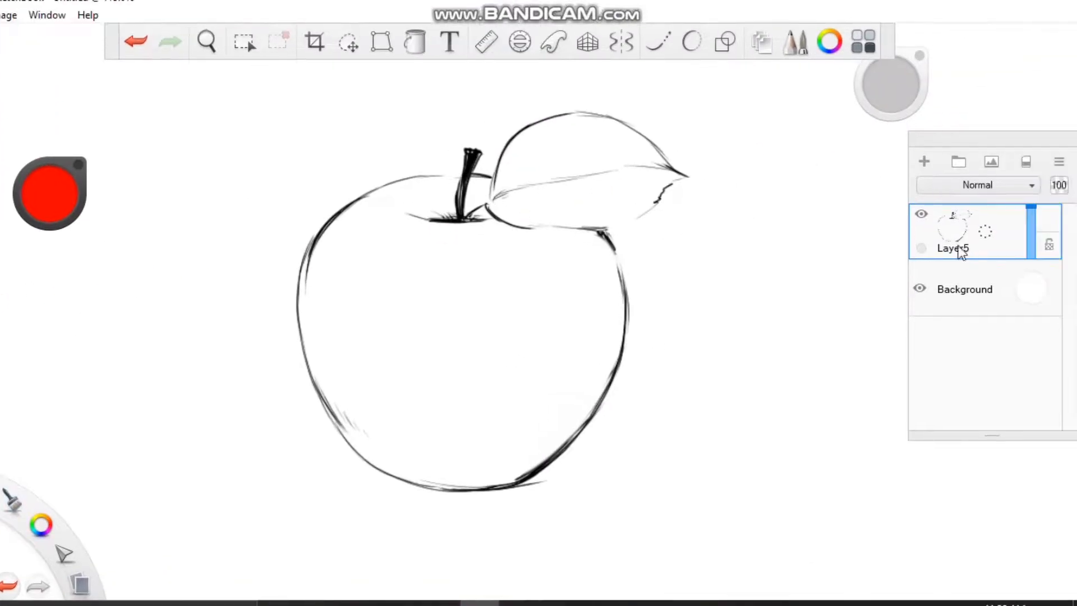
{"action": "mouse_move", "coordinate": [326, 263]}
{"action": "left_mouse_down"}
{"action": "mouse_move", "coordinate": [388, 448]}
{"action": "mouse_move", "coordinate": [514, 432]}
{"action": "mouse_move", "coordinate": [578, 381]}
{"action": "mouse_move", "coordinate": [615, 319]}
{"action": "mouse_move", "coordinate": [570, 381]}
{"action": "left_mouse_up"}
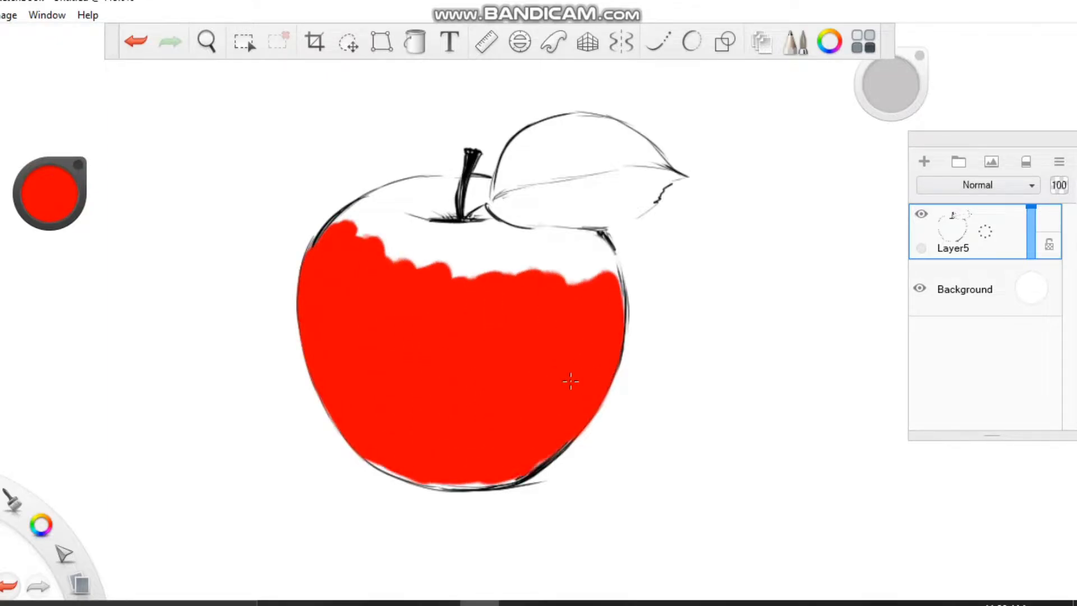
{"action": "left_click_drag", "start_coordinate": [622, 359], "coordinate": [589, 431]}
Try erasing the red overflow along the apple's lower edges on the sketch layer
{"action": "left_click", "coordinate": [55, 139]}
{"action": "left_click_drag", "start_coordinate": [638, 402], "coordinate": [657, 313]}
{"action": "mouse_move", "coordinate": [417, 429]}
{"action": "left_mouse_down"}
{"action": "mouse_move", "coordinate": [394, 465]}
{"action": "mouse_move", "coordinate": [476, 499]}
{"action": "left_mouse_up"}
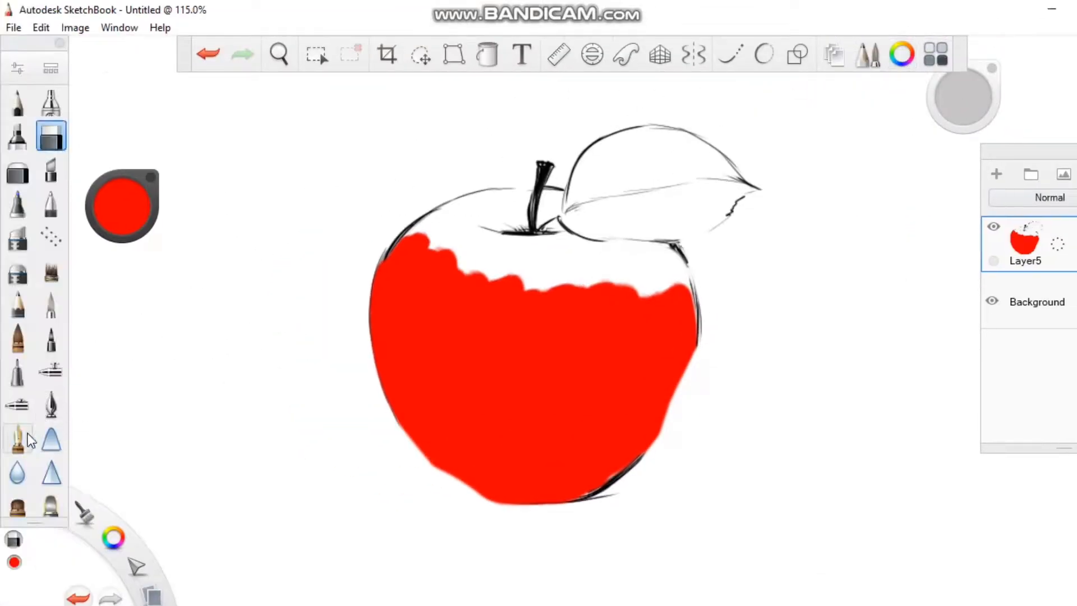
Try retracing the apple's outline in black picked from the sketch, and undo the painting on the sketch layer
{"action": "left_click", "coordinate": [901, 53]}
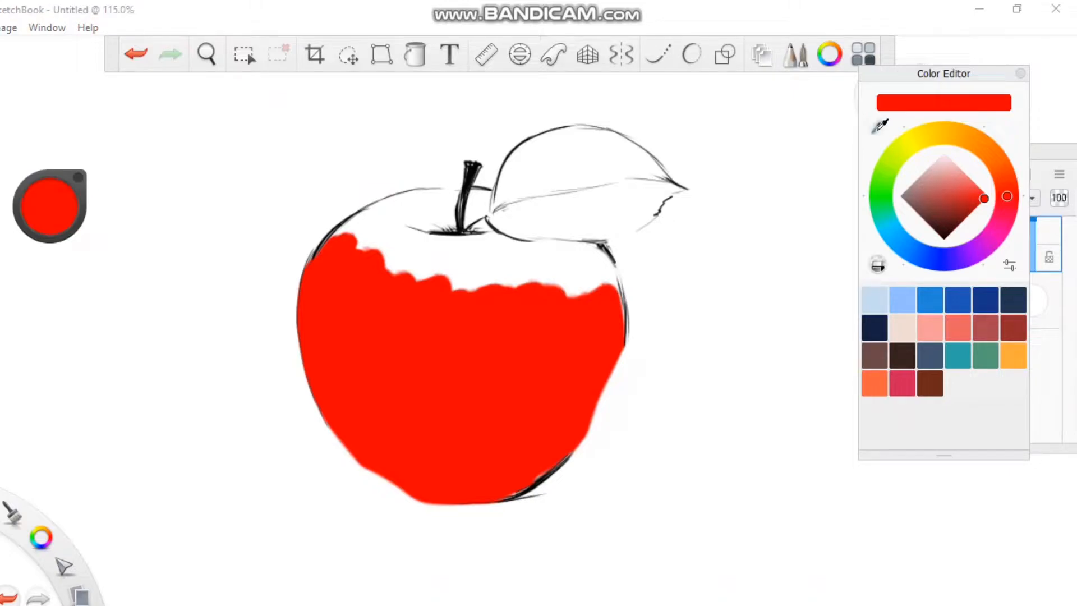
{"action": "left_click", "coordinate": [880, 124]}
{"action": "left_click", "coordinate": [615, 188]}
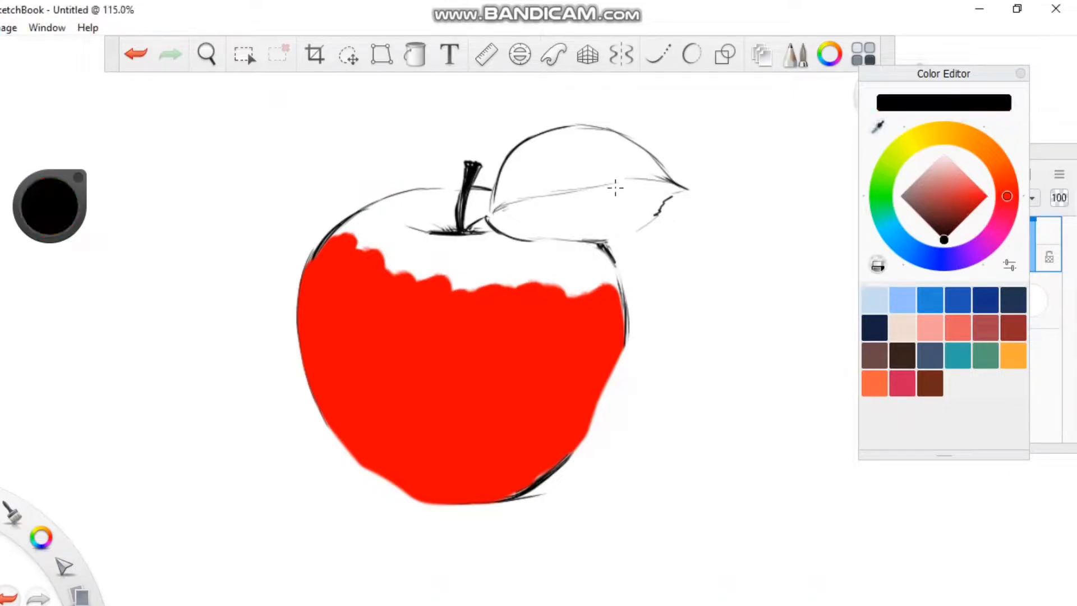
{"action": "left_click", "coordinate": [1020, 74]}
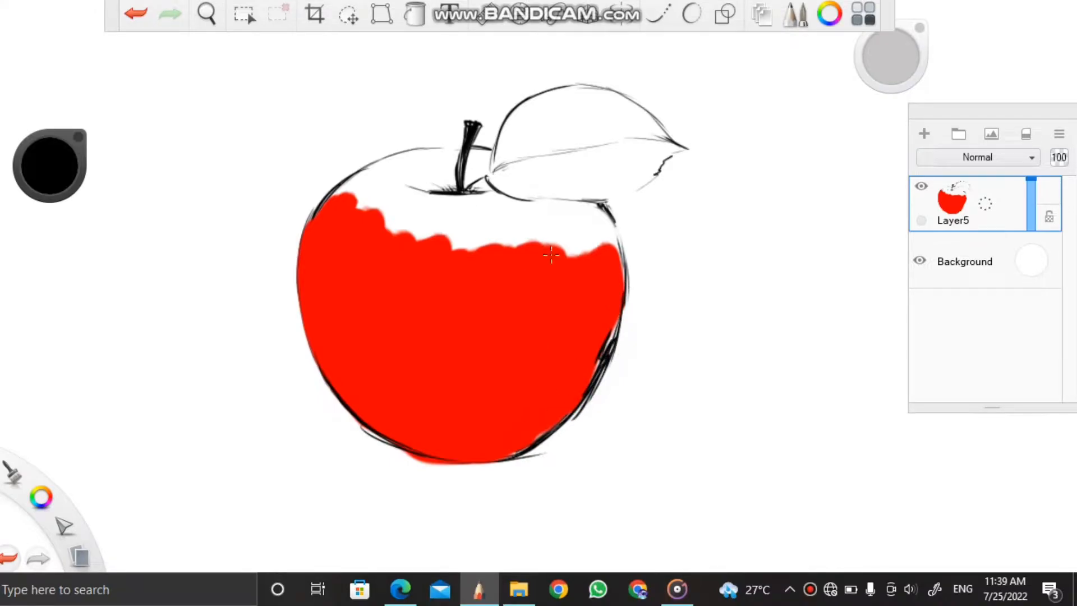
{"action": "left_click", "coordinate": [129, 14]}
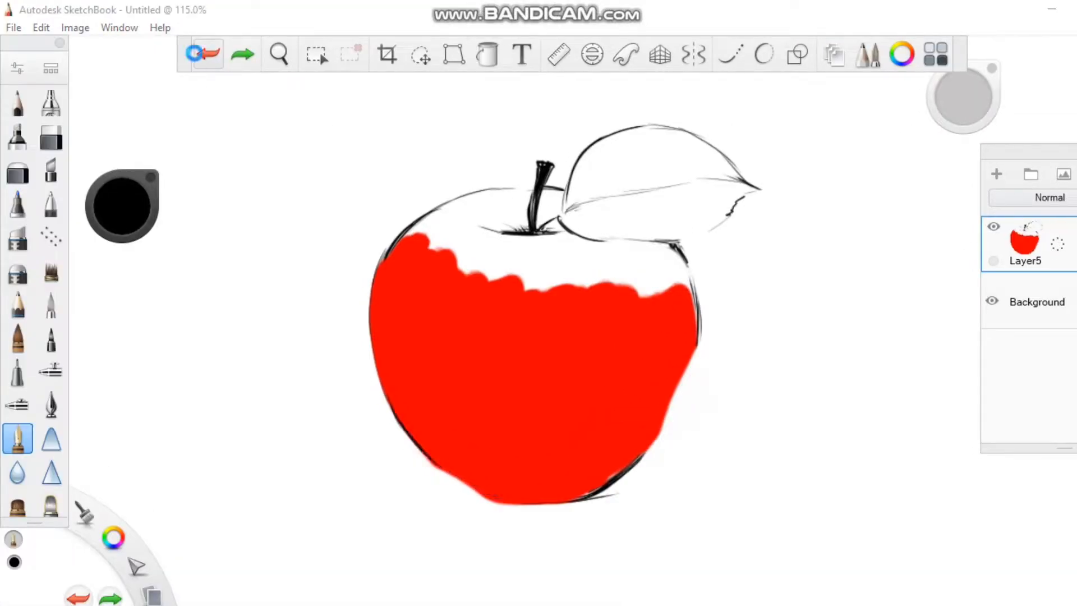
{"action": "left_click", "coordinate": [197, 59]}
{"action": "left_click", "coordinate": [198, 59]}
Place the new Layer6 directly beneath the sketch layer, Layer5
{"action": "left_click_drag", "start_coordinate": [1039, 306], "coordinate": [1076, 261]}
{"action": "left_click_drag", "start_coordinate": [1040, 307], "coordinate": [1045, 252]}
Paint the left part of the apple's body red with the Ink Brush on Layer6
{"action": "left_click", "coordinate": [17, 339]}
{"action": "left_click", "coordinate": [902, 55]}
{"action": "left_click_drag", "start_coordinate": [980, 199], "coordinate": [1020, 204]}
{"action": "left_click", "coordinate": [1022, 74]}
{"action": "left_click_drag", "start_coordinate": [496, 324], "coordinate": [484, 325]}
{"action": "key", "text": "ctrl+z"}
{"action": "left_click_drag", "start_coordinate": [411, 258], "coordinate": [412, 256]}
{"action": "mouse_move", "coordinate": [341, 256]}
{"action": "left_mouse_down"}
{"action": "mouse_move", "coordinate": [378, 461]}
{"action": "mouse_move", "coordinate": [428, 477]}
{"action": "mouse_move", "coordinate": [497, 429]}
{"action": "left_mouse_up"}
{"action": "left_click_drag", "start_coordinate": [300, 342], "coordinate": [289, 387]}
Erase the red overflow around the apple's left edge and fill the rest of the body with red
{"action": "left_click", "coordinate": [51, 136]}
{"action": "mouse_move", "coordinate": [339, 337]}
{"action": "left_mouse_down"}
{"action": "mouse_move", "coordinate": [371, 405]}
{"action": "mouse_move", "coordinate": [480, 502]}
{"action": "left_mouse_up"}
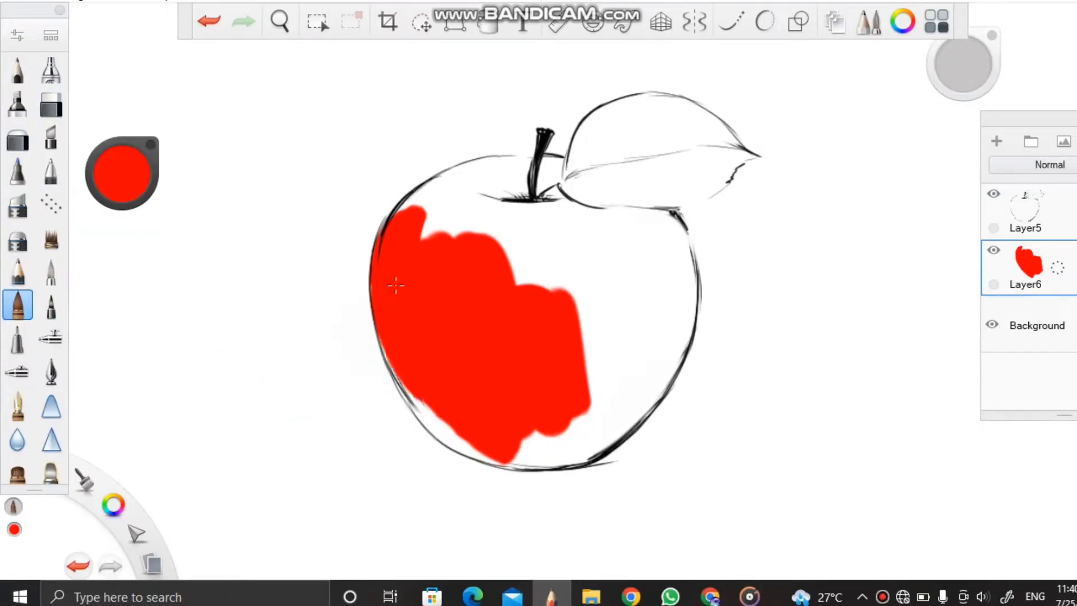
{"action": "left_click_drag", "start_coordinate": [580, 415], "coordinate": [670, 264]}
{"action": "mouse_move", "coordinate": [647, 219]}
{"action": "left_mouse_down"}
{"action": "mouse_move", "coordinate": [631, 236]}
{"action": "mouse_move", "coordinate": [522, 263]}
{"action": "mouse_move", "coordinate": [415, 185]}
{"action": "mouse_move", "coordinate": [561, 162]}
{"action": "mouse_move", "coordinate": [611, 185]}
{"action": "left_mouse_up"}
{"action": "left_click", "coordinate": [52, 137]}
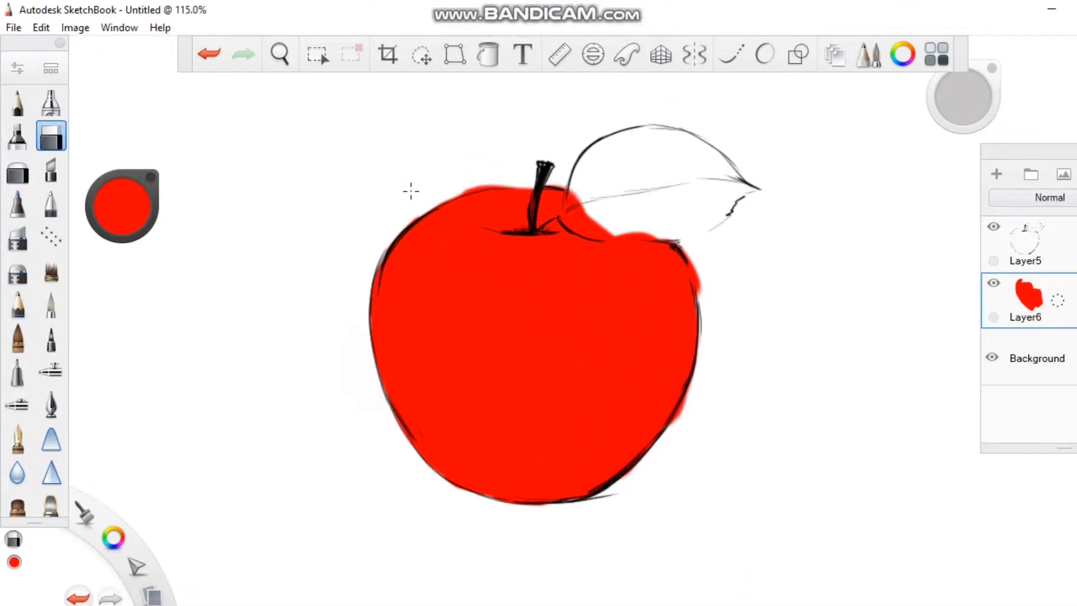
Add a new layer above the red fill and set the brush colour to dark green
{"action": "left_click", "coordinate": [996, 174]}
{"action": "left_click", "coordinate": [122, 206]}
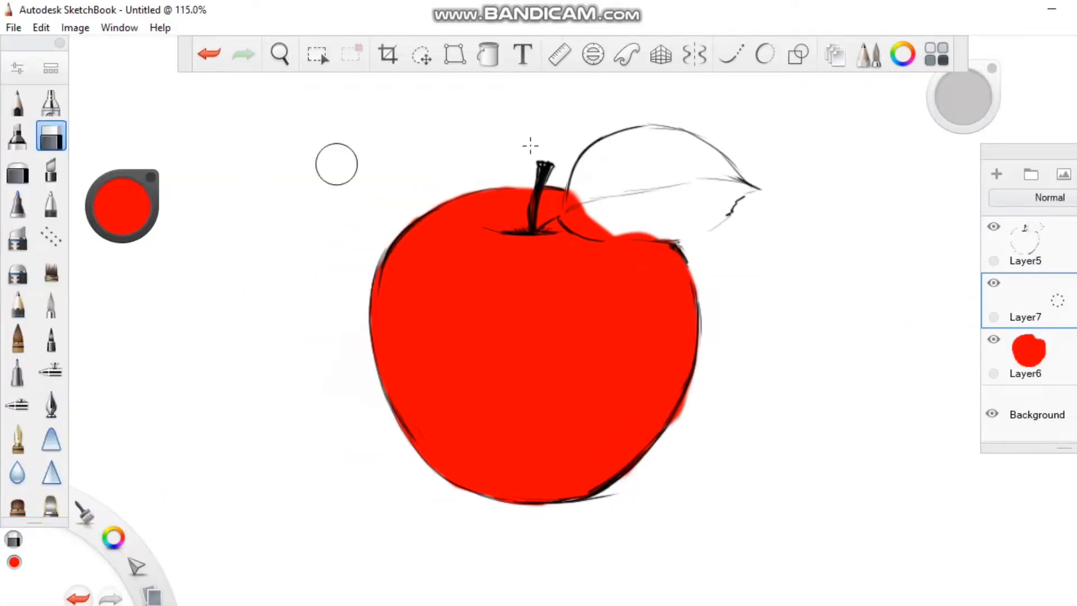
{"action": "left_click", "coordinate": [882, 180]}
{"action": "left_click", "coordinate": [981, 210]}
{"action": "left_click", "coordinate": [974, 217]}
Fill the whole leaf with green up to its outline and pointed tip
{"action": "mouse_move", "coordinate": [505, 207]}
{"action": "left_mouse_down"}
{"action": "mouse_move", "coordinate": [522, 222]}
{"action": "mouse_move", "coordinate": [531, 192]}
{"action": "left_mouse_up"}
{"action": "left_click", "coordinate": [208, 54]}
{"action": "mouse_move", "coordinate": [448, 369]}
{"action": "left_mouse_down"}
{"action": "mouse_move", "coordinate": [545, 406]}
{"action": "mouse_move", "coordinate": [404, 224]}
{"action": "left_mouse_up"}
{"action": "left_click_drag", "start_coordinate": [436, 219], "coordinate": [527, 304]}
{"action": "left_click", "coordinate": [598, 226]}
{"action": "mouse_move", "coordinate": [471, 109]}
{"action": "left_mouse_down"}
{"action": "mouse_move", "coordinate": [406, 179]}
{"action": "mouse_move", "coordinate": [412, 169]}
{"action": "left_mouse_up"}
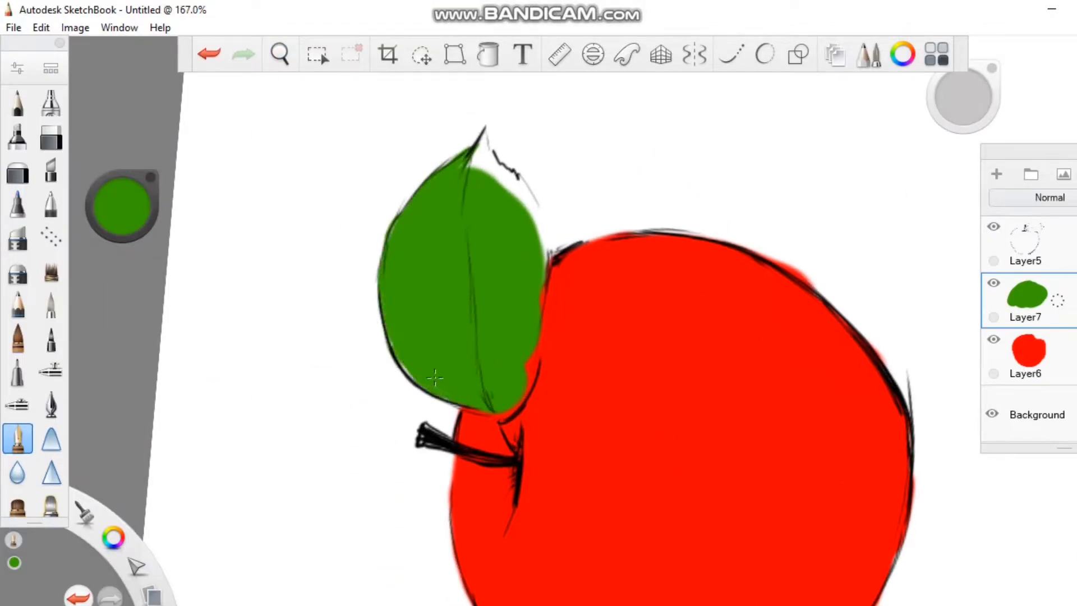
{"action": "mouse_move", "coordinate": [474, 162]}
{"action": "left_mouse_down"}
{"action": "mouse_move", "coordinate": [481, 137]}
{"action": "mouse_move", "coordinate": [496, 149]}
{"action": "left_mouse_up"}
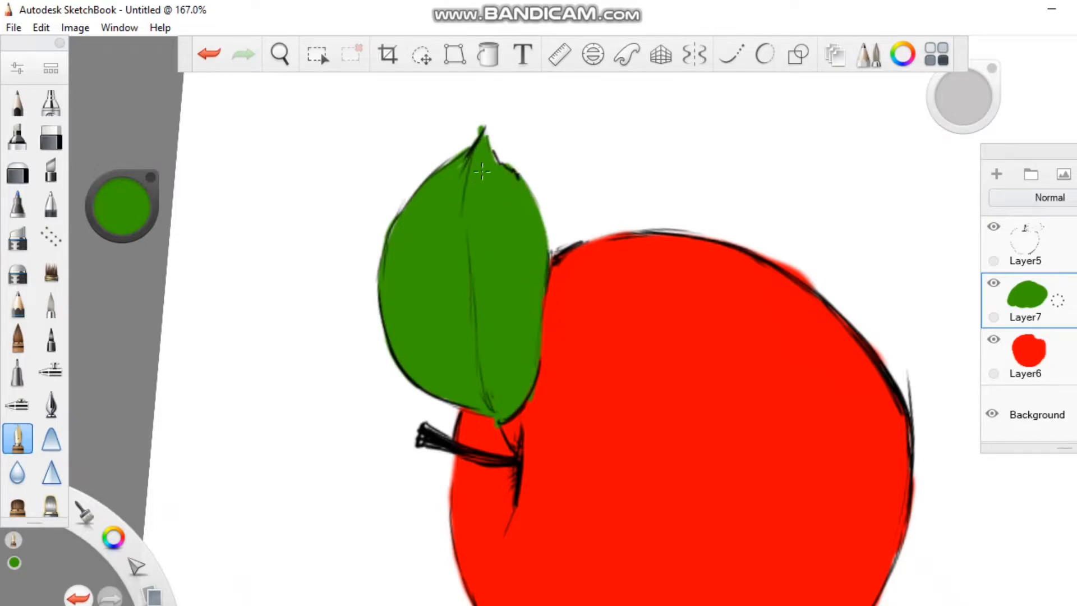
Airbrush dark red shading on the apple's lower right, locking Layer6's transparency to keep it inside the fill
{"action": "left_click", "coordinate": [280, 55]}
{"action": "left_click_drag", "start_coordinate": [530, 312], "coordinate": [500, 231]}
{"action": "left_click_drag", "start_coordinate": [487, 246], "coordinate": [489, 323]}
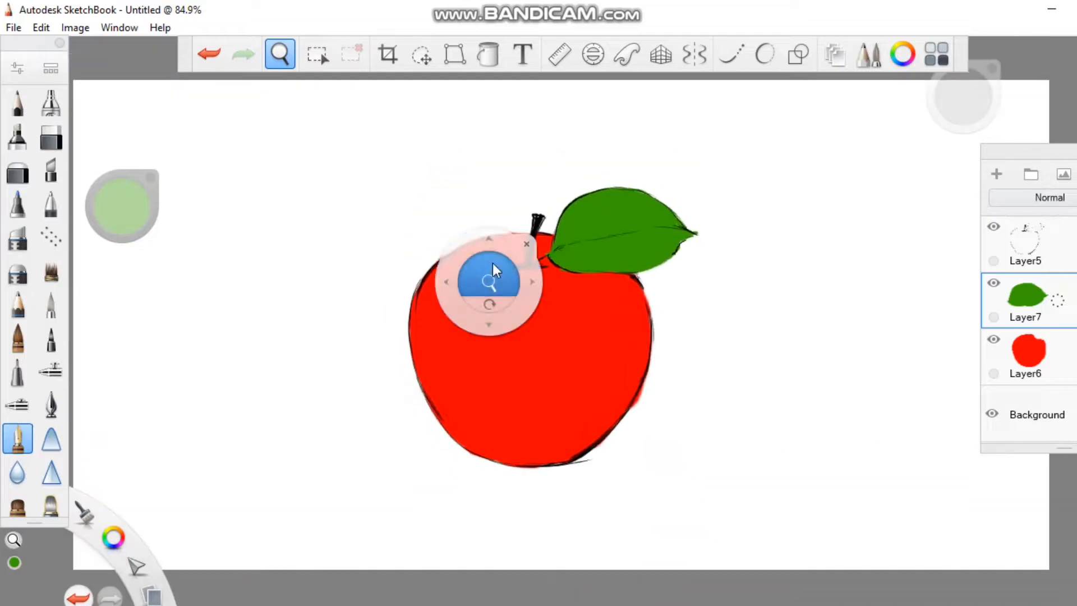
{"action": "left_click_drag", "start_coordinate": [490, 267], "coordinate": [533, 249]}
{"action": "left_click_drag", "start_coordinate": [576, 275], "coordinate": [508, 245]}
{"action": "left_click", "coordinate": [502, 196]}
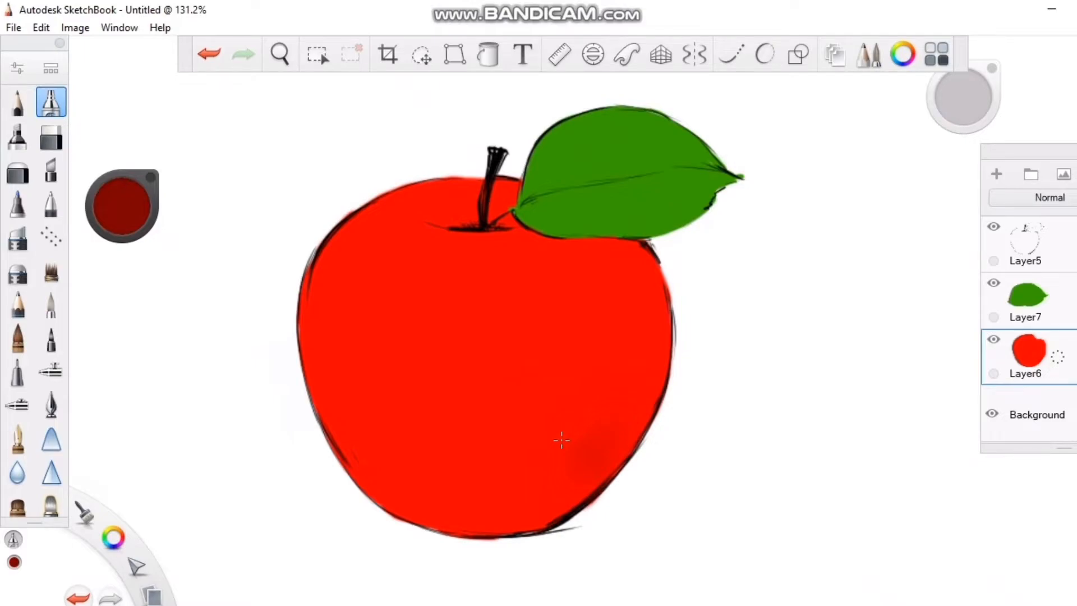
{"action": "mouse_move", "coordinate": [599, 432]}
{"action": "left_mouse_down"}
{"action": "mouse_move", "coordinate": [712, 423]}
{"action": "mouse_move", "coordinate": [698, 409]}
{"action": "mouse_move", "coordinate": [493, 449]}
{"action": "mouse_move", "coordinate": [504, 541]}
{"action": "mouse_move", "coordinate": [584, 522]}
{"action": "mouse_move", "coordinate": [774, 379]}
{"action": "mouse_move", "coordinate": [763, 397]}
{"action": "left_mouse_up"}
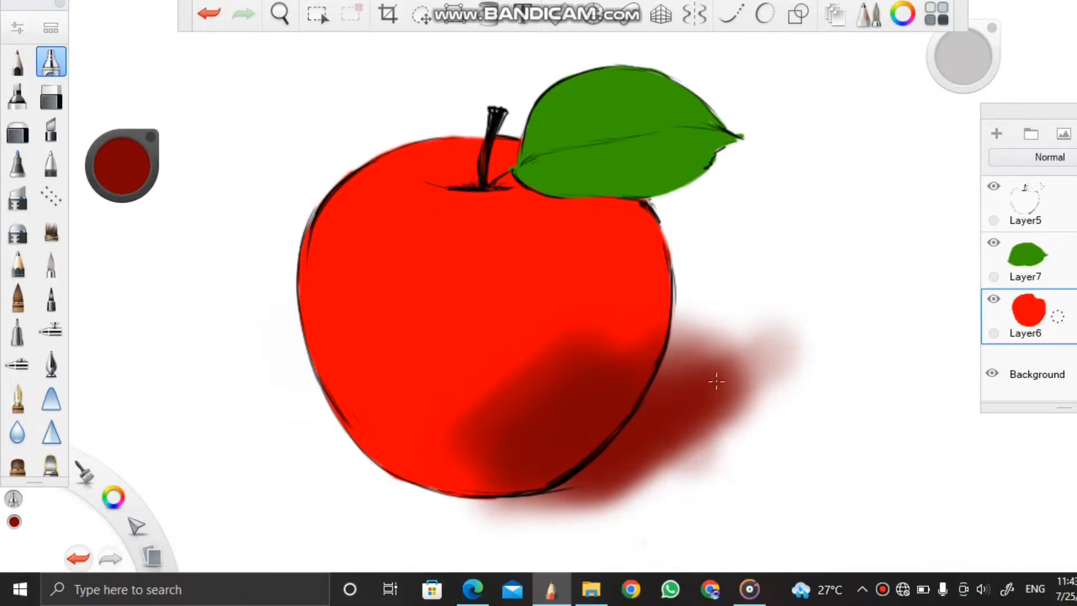
{"action": "key", "text": "ctrl+z"}
{"action": "left_click", "coordinate": [1048, 332]}
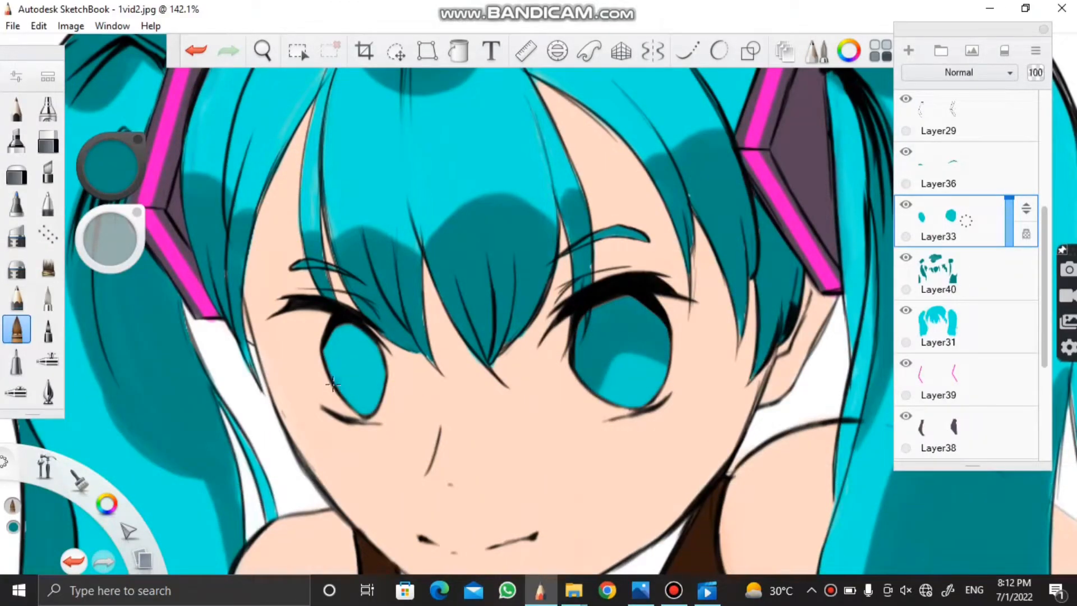
Paint white highlights at the apple's upper left on a separate layer and fade them with the soft eraser
{"action": "mouse_move", "coordinate": [332, 383]}
{"action": "left_mouse_down"}
{"action": "mouse_move", "coordinate": [342, 347]}
{"action": "mouse_move", "coordinate": [379, 347]}
{"action": "left_mouse_up"}
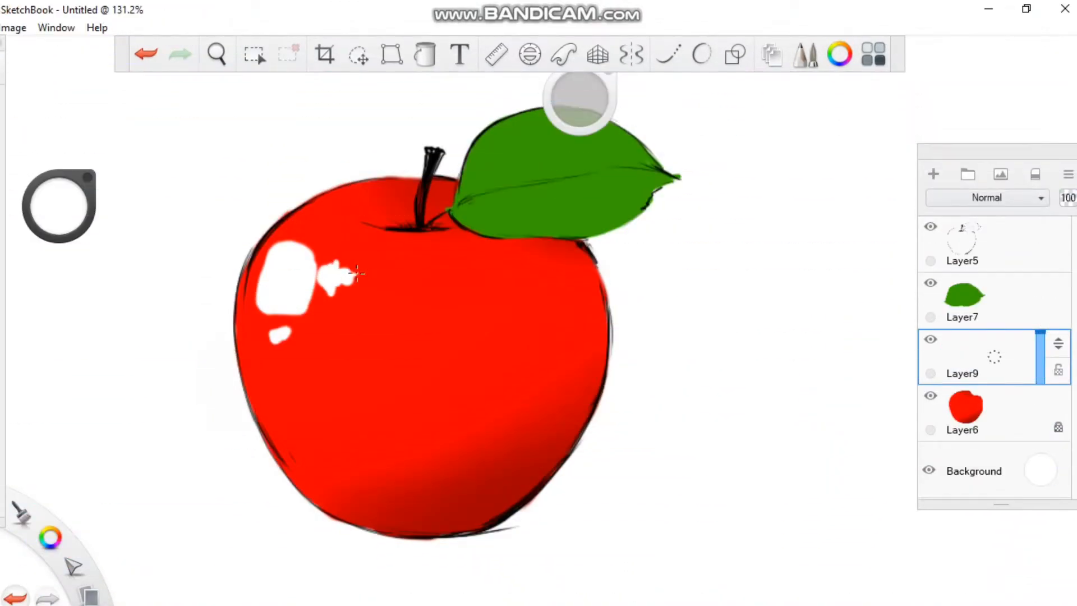
{"action": "left_click", "coordinate": [17, 170]}
{"action": "mouse_move", "coordinate": [272, 337]}
{"action": "left_mouse_down"}
{"action": "mouse_move", "coordinate": [273, 351]}
{"action": "mouse_move", "coordinate": [339, 297]}
{"action": "mouse_move", "coordinate": [300, 317]}
{"action": "left_mouse_up"}
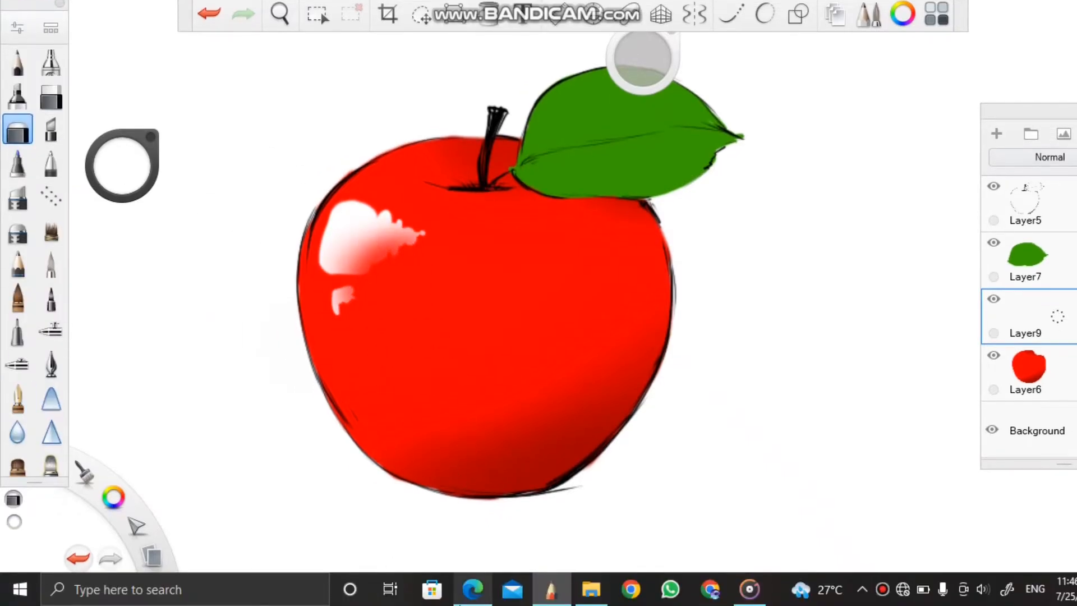
{"action": "key", "text": "ctrl+z"}
{"action": "mouse_move", "coordinate": [366, 321]}
{"action": "left_mouse_down"}
{"action": "mouse_move", "coordinate": [424, 244]}
{"action": "mouse_move", "coordinate": [384, 295]}
{"action": "left_mouse_up"}
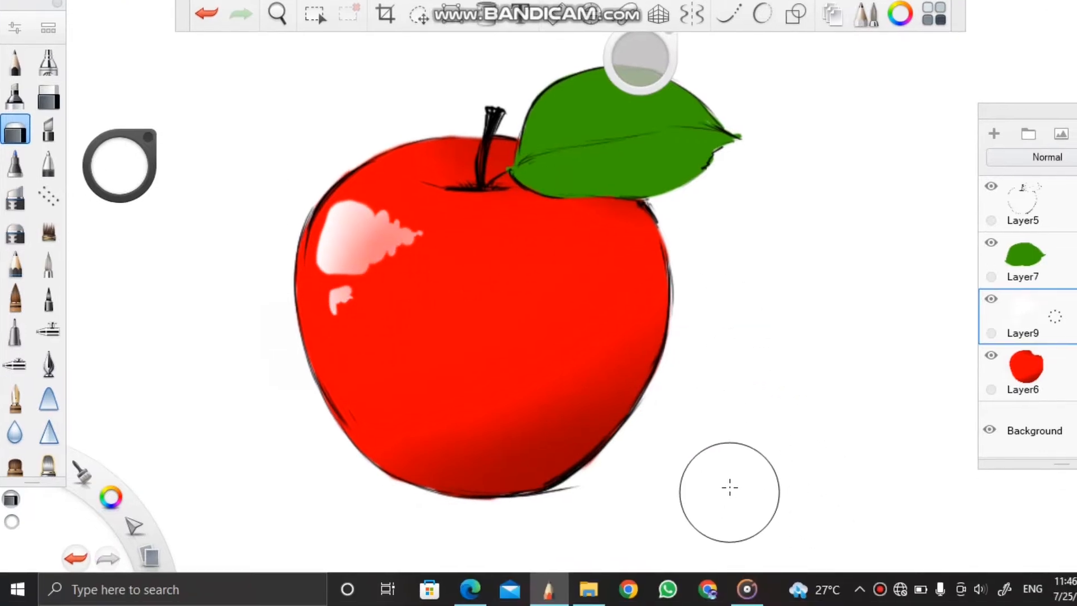